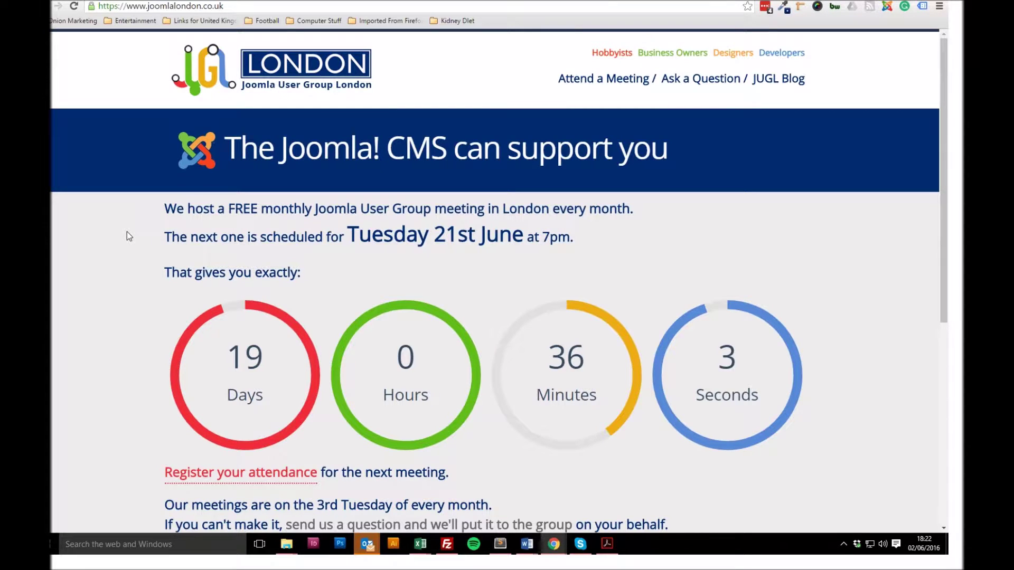
Switch to the Joomla administrator's Extensions: Install page
{"action": "left_click", "coordinate": [142, 2]}
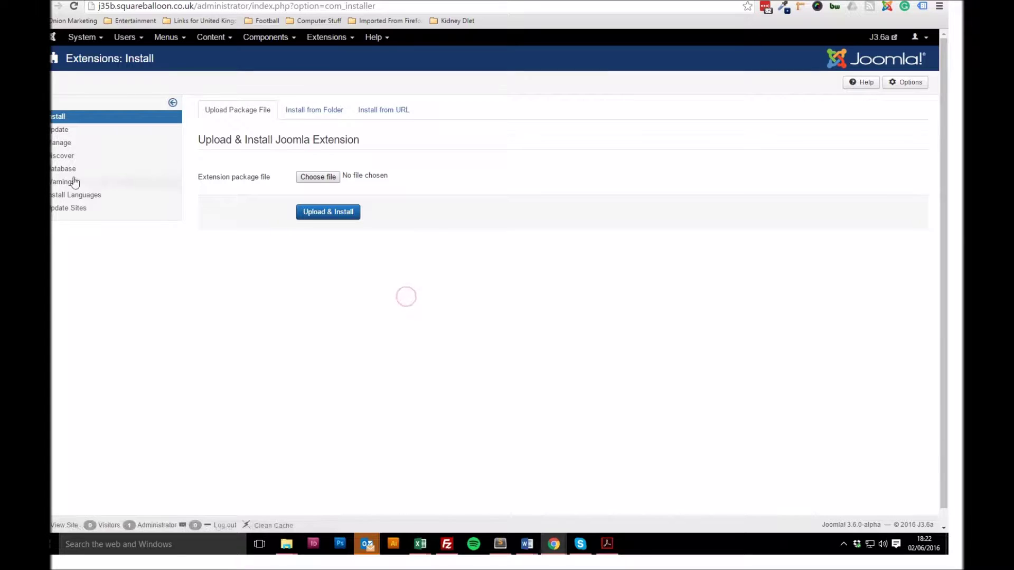
{"action": "left_click", "coordinate": [277, 39]}
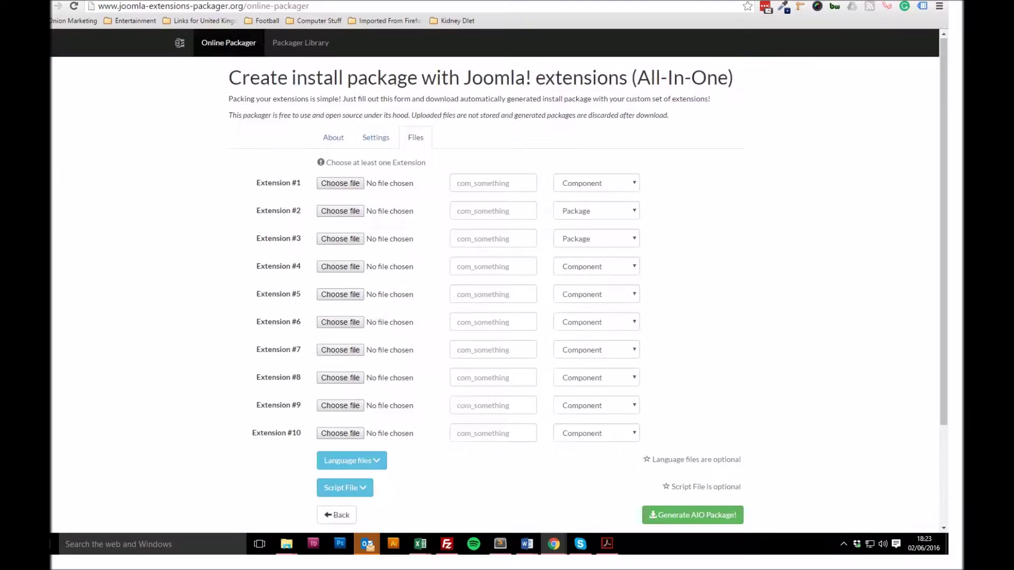
Examine the package name, version, author, description and URL fields in the online packager's About section
{"action": "left_click", "coordinate": [333, 139]}
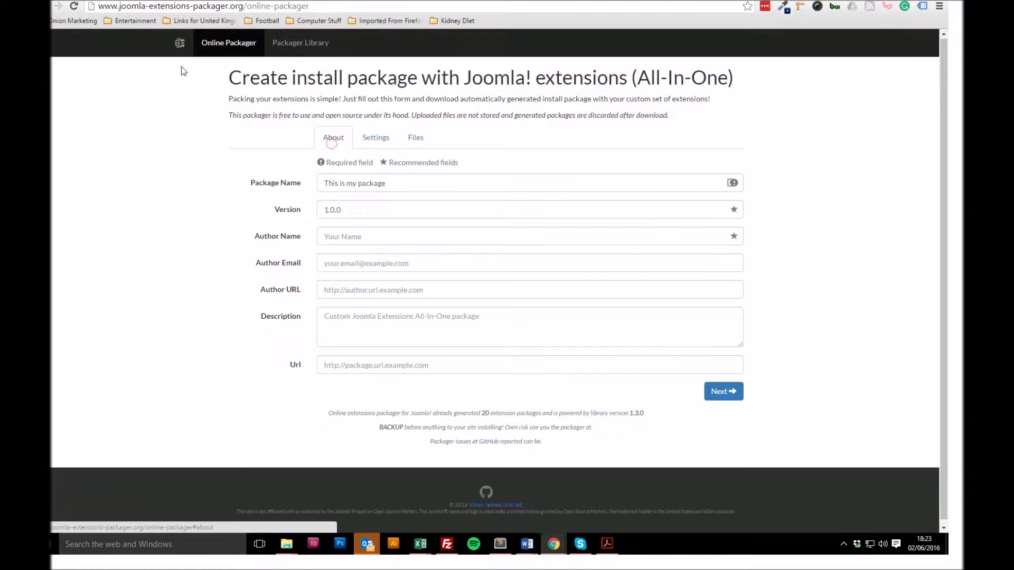
{"action": "left_click", "coordinate": [311, 5]}
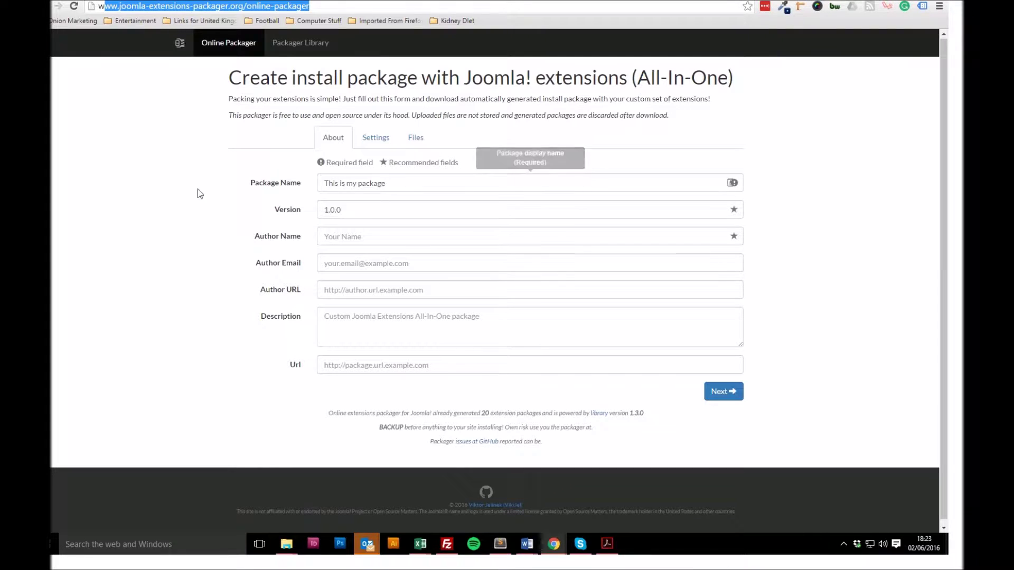
{"action": "left_click", "coordinate": [158, 189]}
{"action": "left_click", "coordinate": [354, 183]}
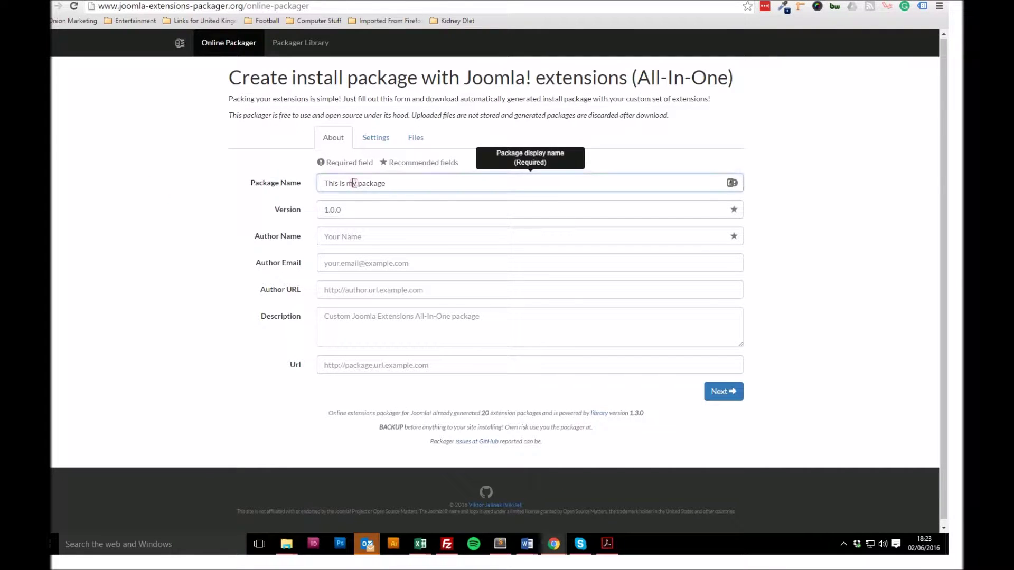
{"action": "left_click", "coordinate": [362, 208]}
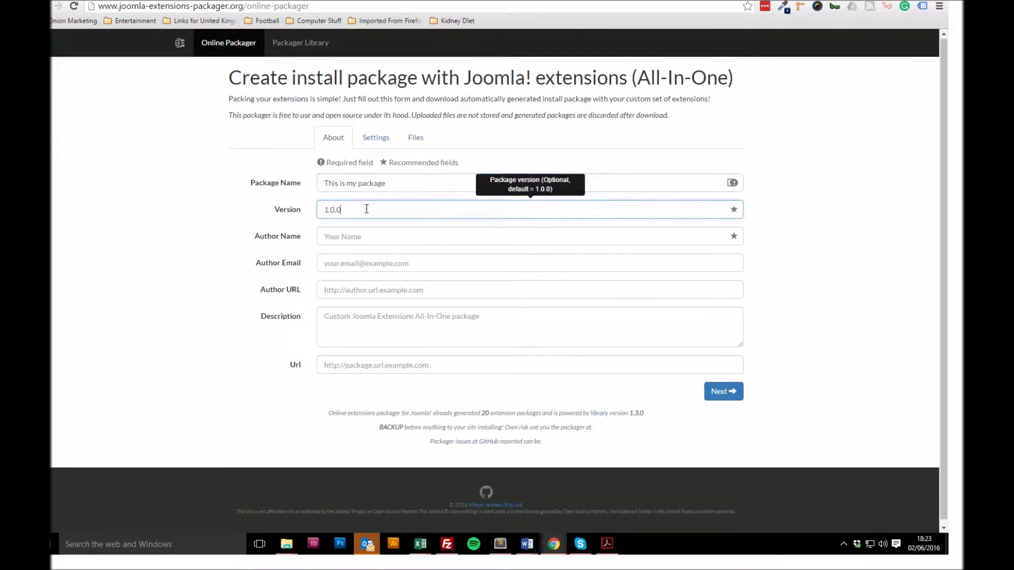
{"action": "left_click", "coordinate": [356, 237]}
{"action": "left_click", "coordinate": [355, 264]}
{"action": "left_click", "coordinate": [358, 291]}
{"action": "left_click", "coordinate": [364, 316]}
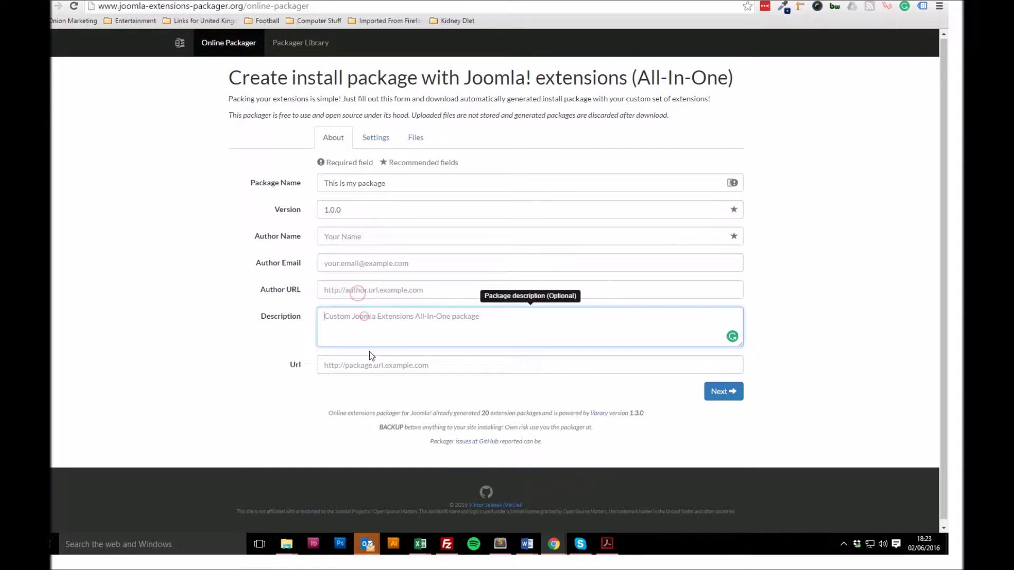
{"action": "left_click", "coordinate": [344, 365]}
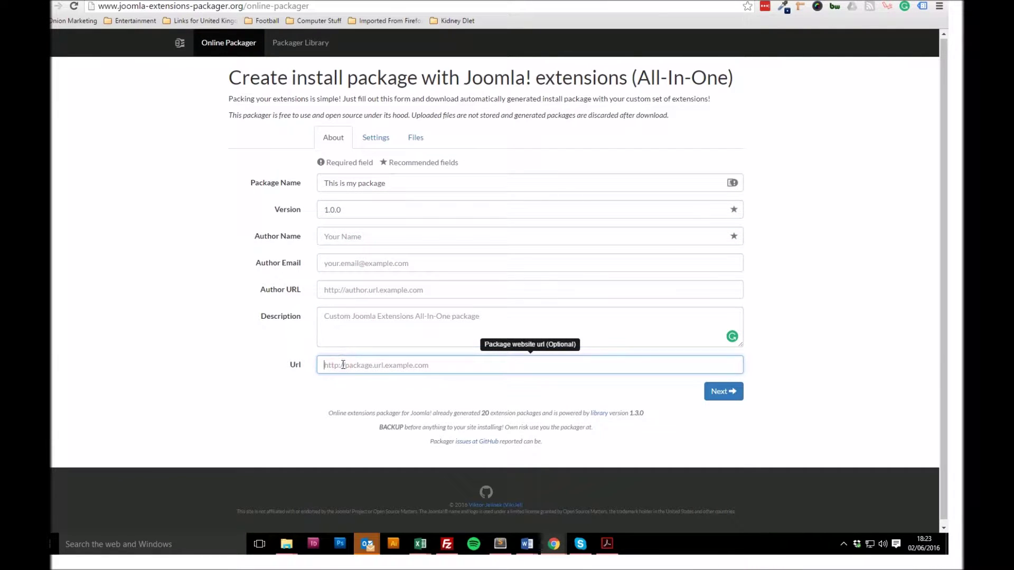
Examine the install method, Joomla version and update server options in the packager's Settings section
{"action": "left_click", "coordinate": [724, 391]}
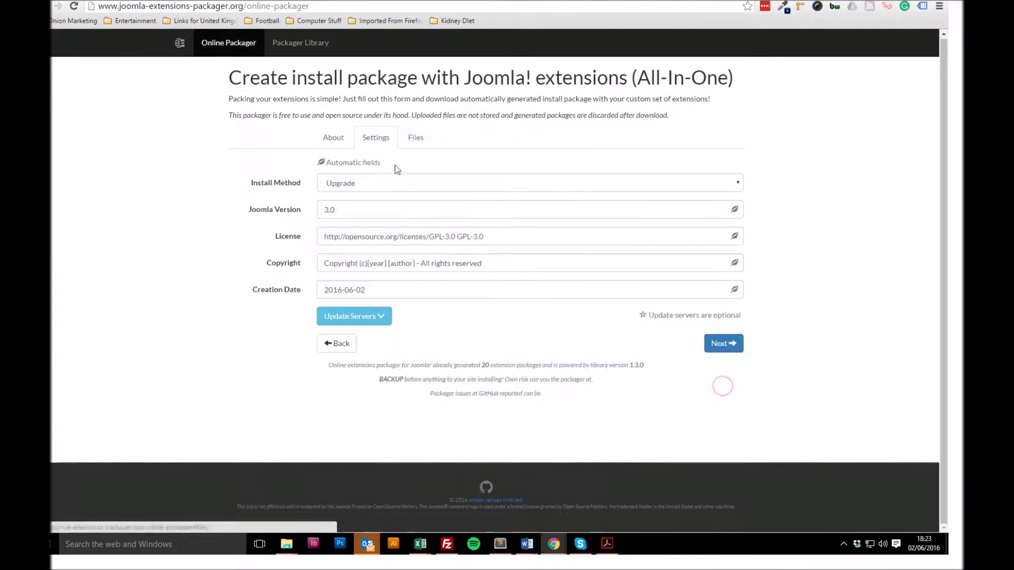
{"action": "left_click", "coordinate": [369, 186]}
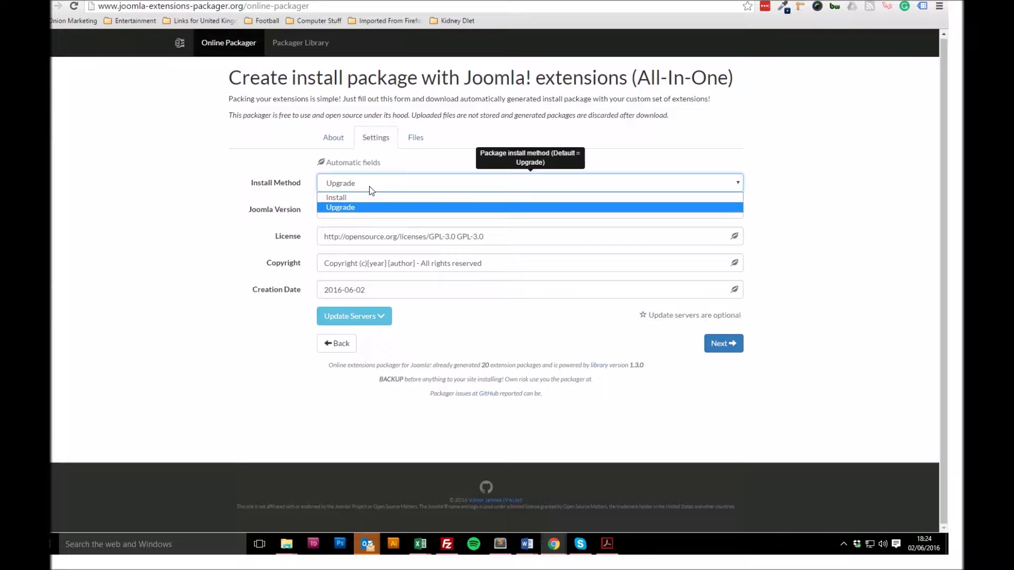
{"action": "left_click", "coordinate": [369, 186]}
{"action": "left_click", "coordinate": [358, 214]}
{"action": "double_click", "coordinate": [369, 209]}
{"action": "left_click", "coordinate": [354, 210]}
{"action": "left_click", "coordinate": [367, 318]}
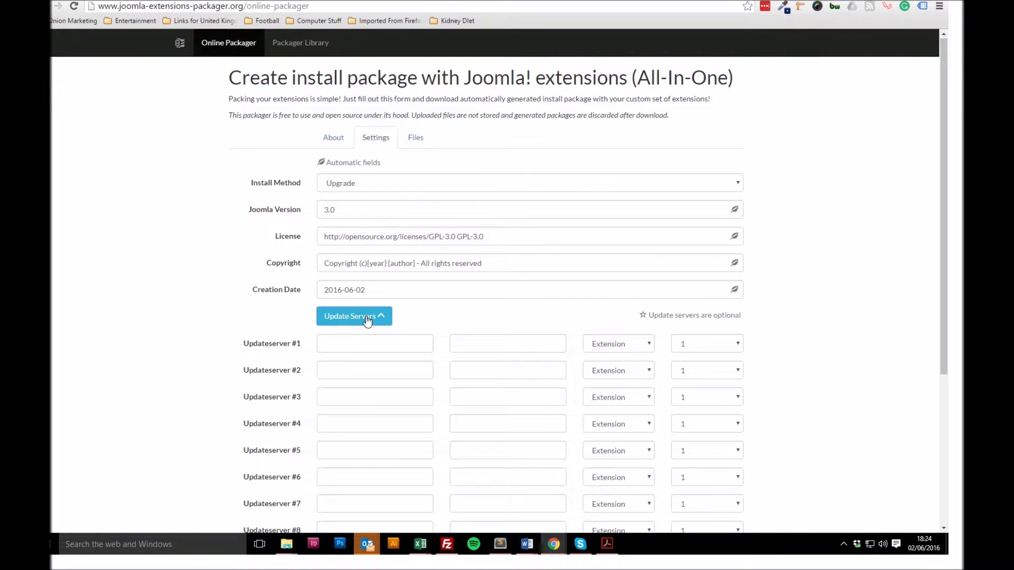
{"action": "left_click", "coordinate": [367, 317]}
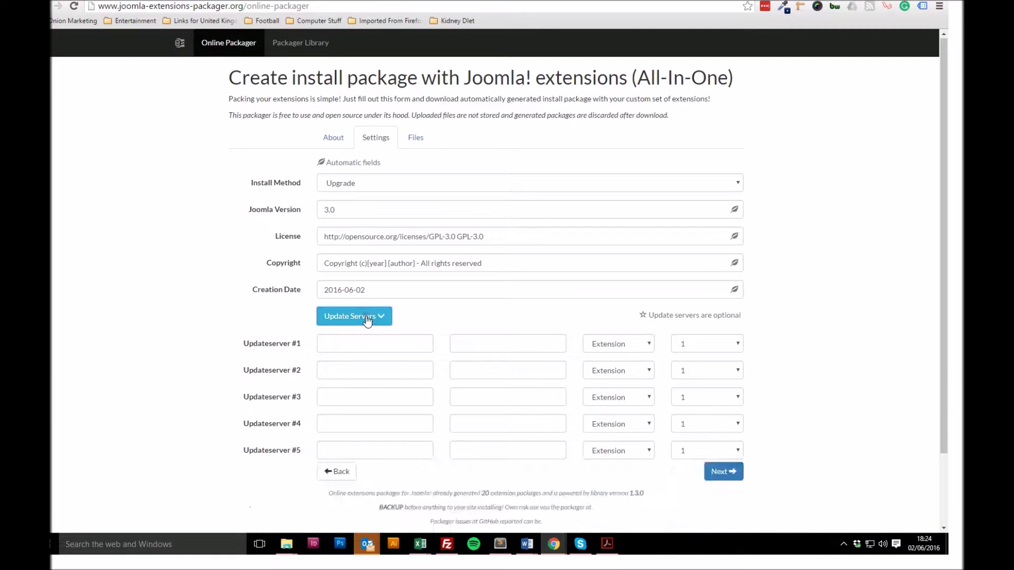
Examine the file selection and extension type options for Extension #1 in the packager's Files section
{"action": "left_click", "coordinate": [416, 139]}
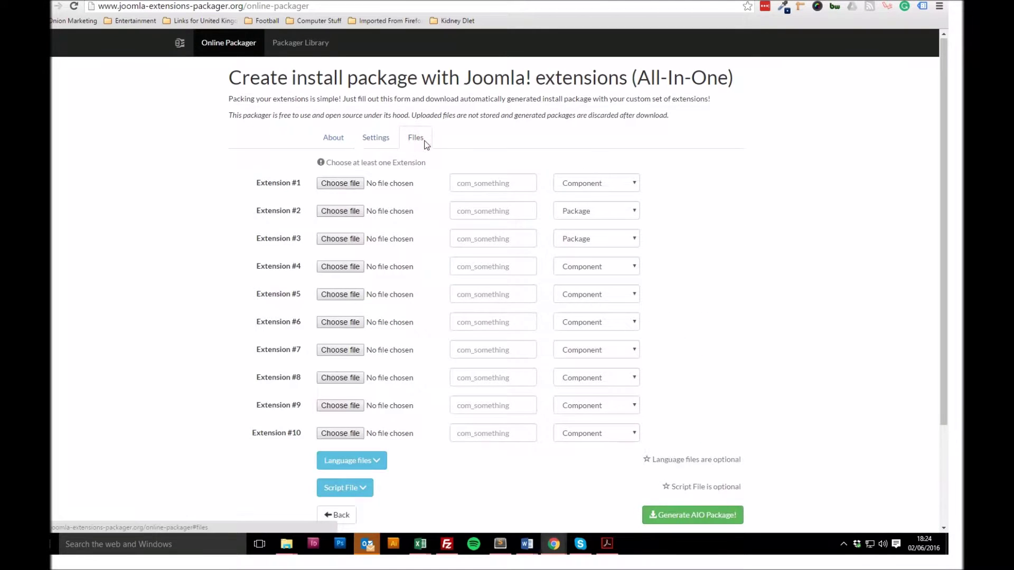
{"action": "left_click", "coordinate": [343, 184]}
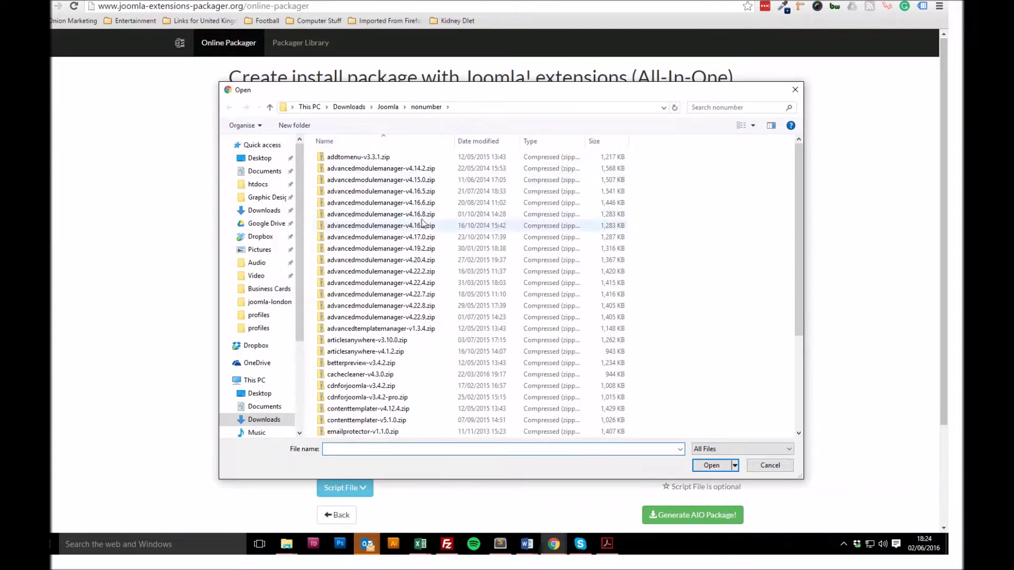
{"action": "left_click", "coordinate": [795, 91]}
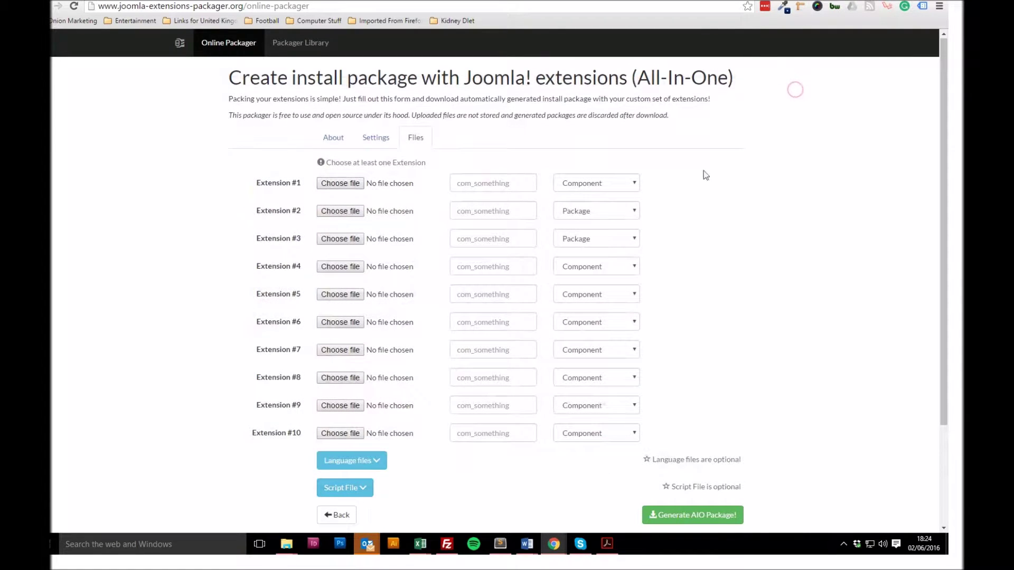
{"action": "left_click", "coordinate": [579, 191]}
{"action": "left_click", "coordinate": [578, 189]}
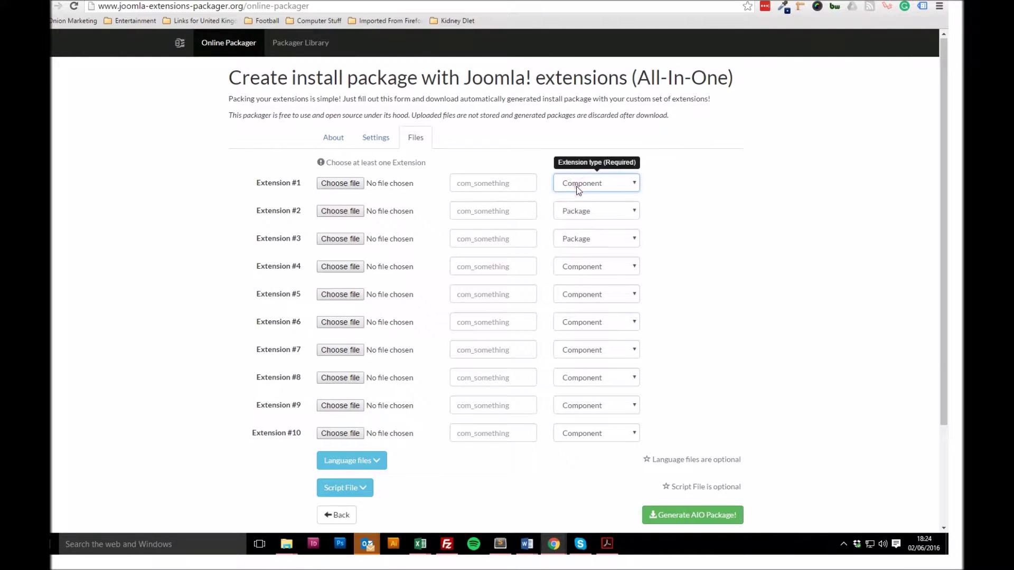
Enter com_akeeba as the system name of Extension #1
{"action": "left_click", "coordinate": [500, 186]}
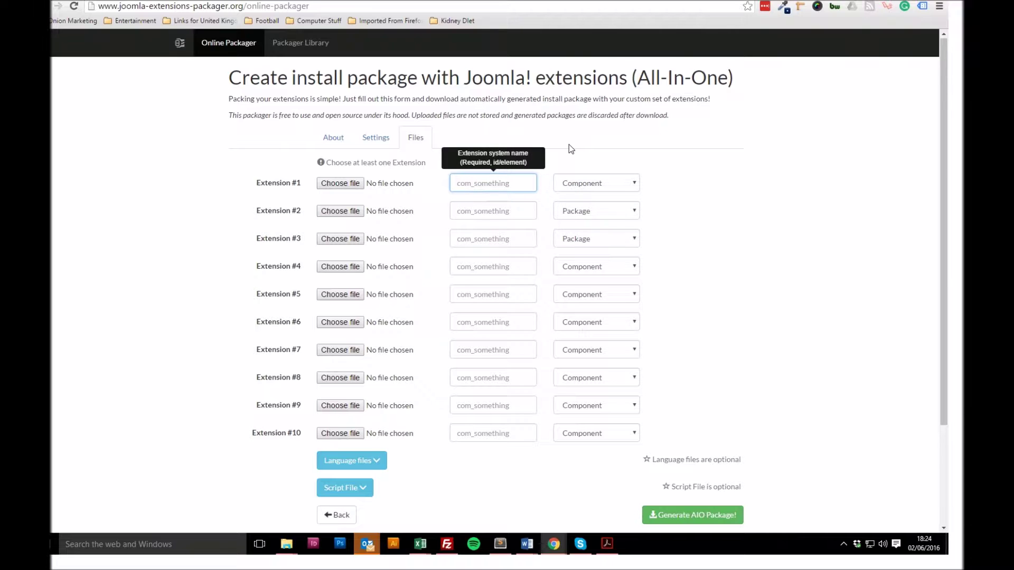
{"action": "type", "text": "com_akeeba"}
{"action": "left_click", "coordinate": [569, 146]}
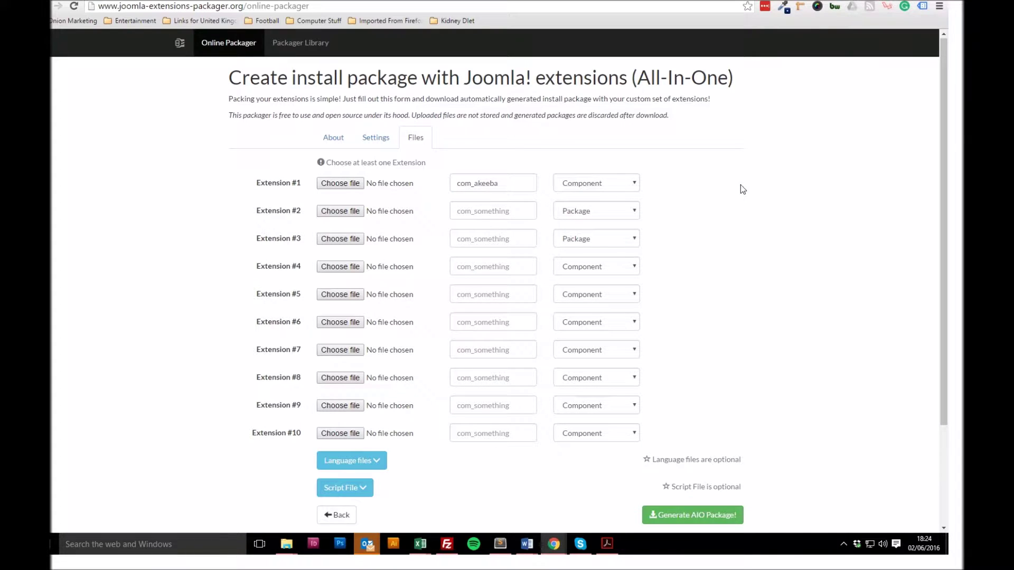
Set Extension #2's type to Module and enter mod_ as its system name
{"action": "left_click", "coordinate": [624, 212]}
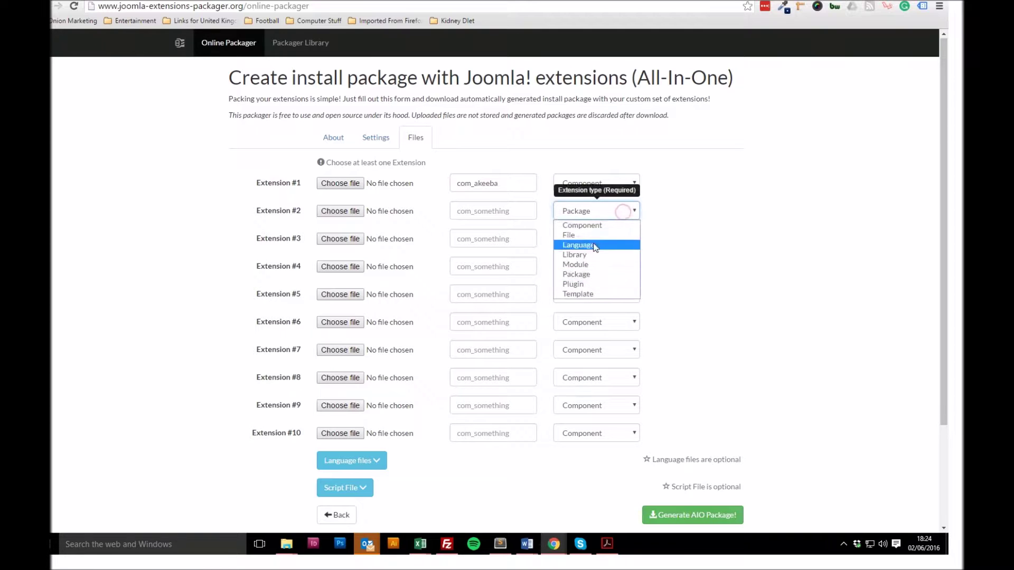
{"action": "left_click", "coordinate": [584, 264]}
{"action": "left_click", "coordinate": [457, 209]}
{"action": "type", "text": "mod_"}
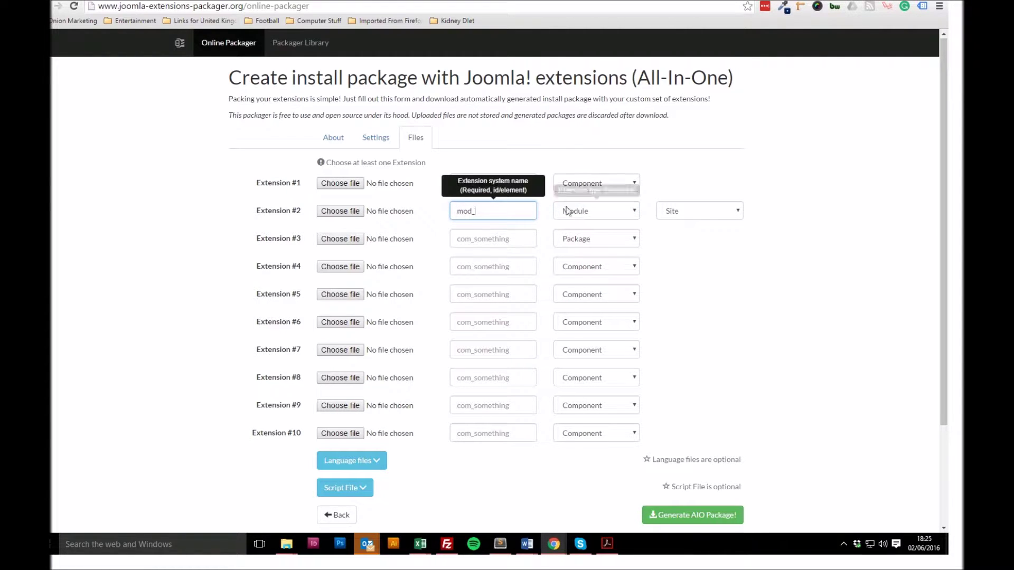
Set Extension #3's type to Plugin and enter plg_ as its system name
{"action": "left_click", "coordinate": [604, 240]}
{"action": "left_click", "coordinate": [574, 313]}
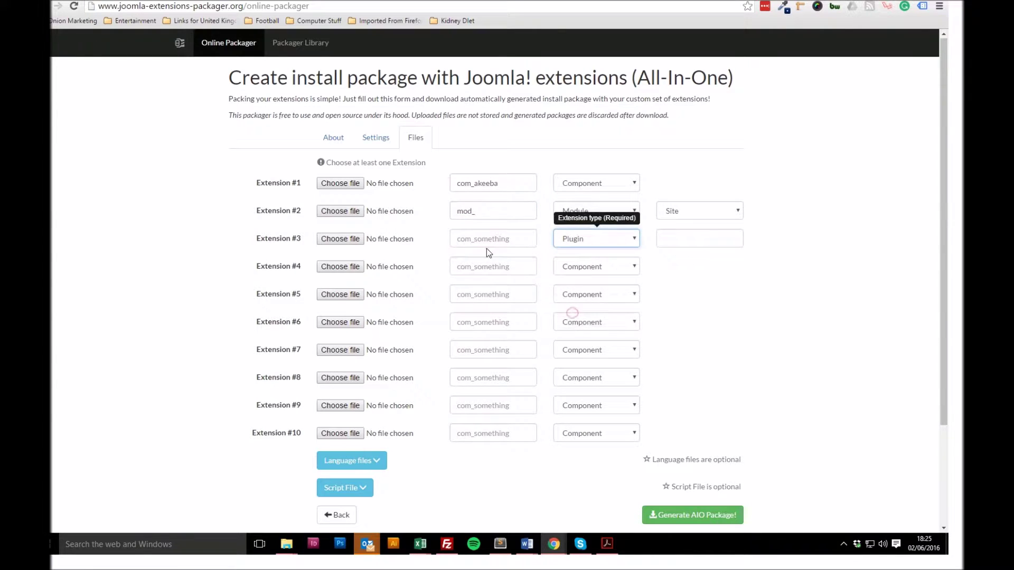
{"action": "left_click", "coordinate": [484, 241]}
{"action": "type", "text": "plg_"}
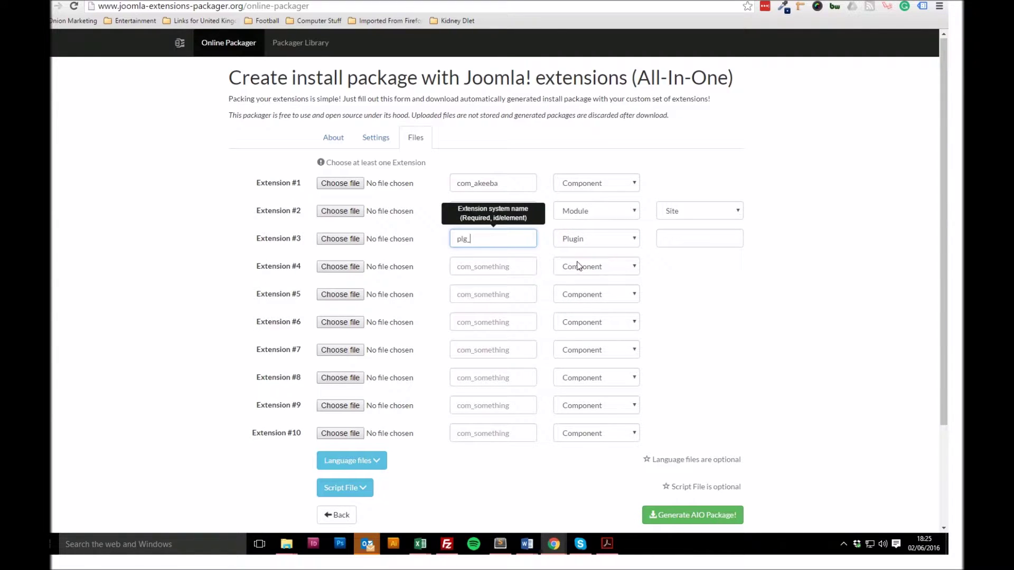
Examine the client options available for the Extension #2 module
{"action": "left_click", "coordinate": [679, 210]}
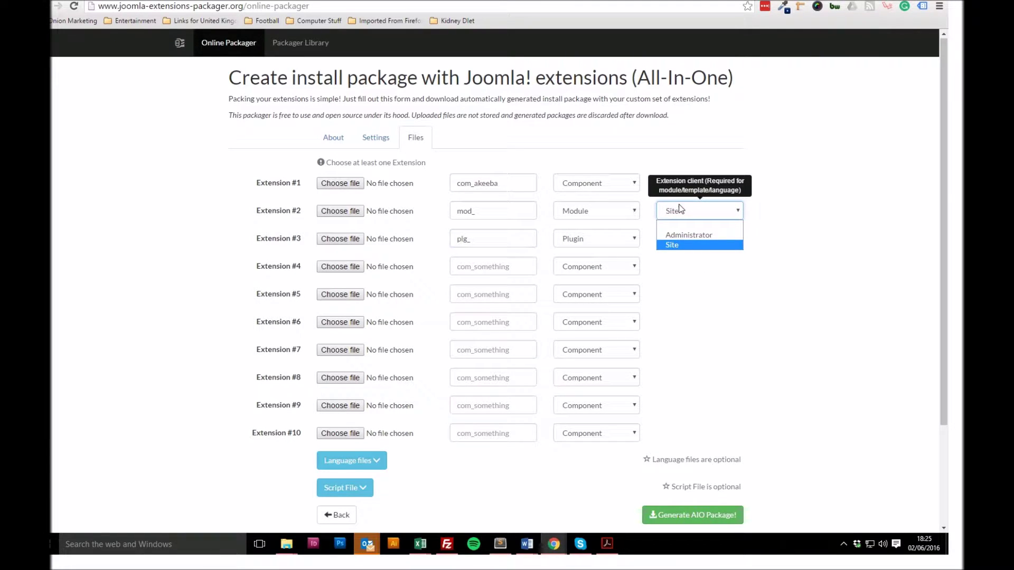
{"action": "left_click", "coordinate": [681, 210]}
{"action": "left_click", "coordinate": [711, 209]}
{"action": "left_click", "coordinate": [711, 209]}
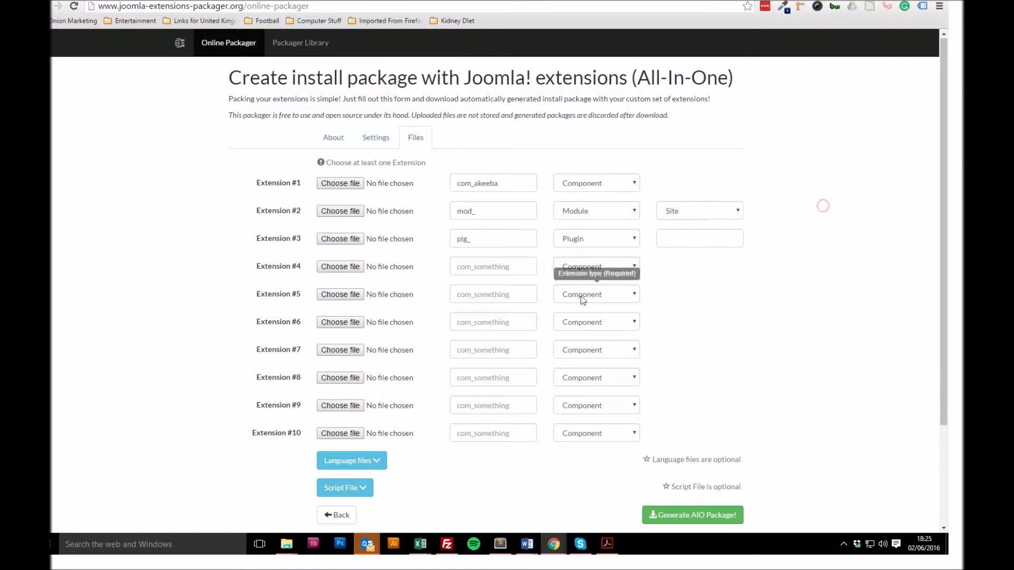
Set the plugin group of Extension #3 to system
{"action": "left_click", "coordinate": [663, 238]}
{"action": "left_click", "coordinate": [682, 238]}
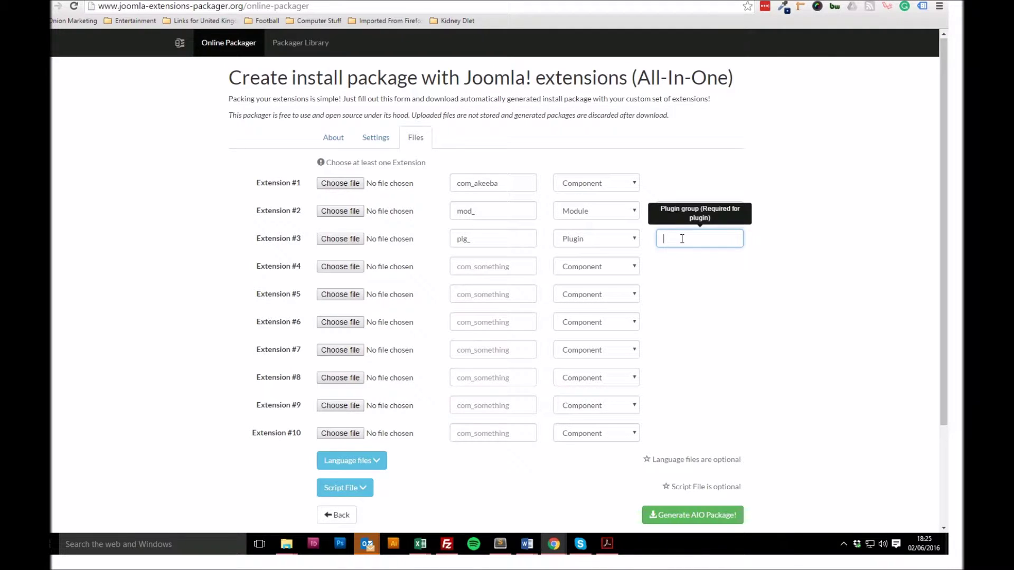
{"action": "type", "text": "system"}
{"action": "left_click", "coordinate": [785, 262]}
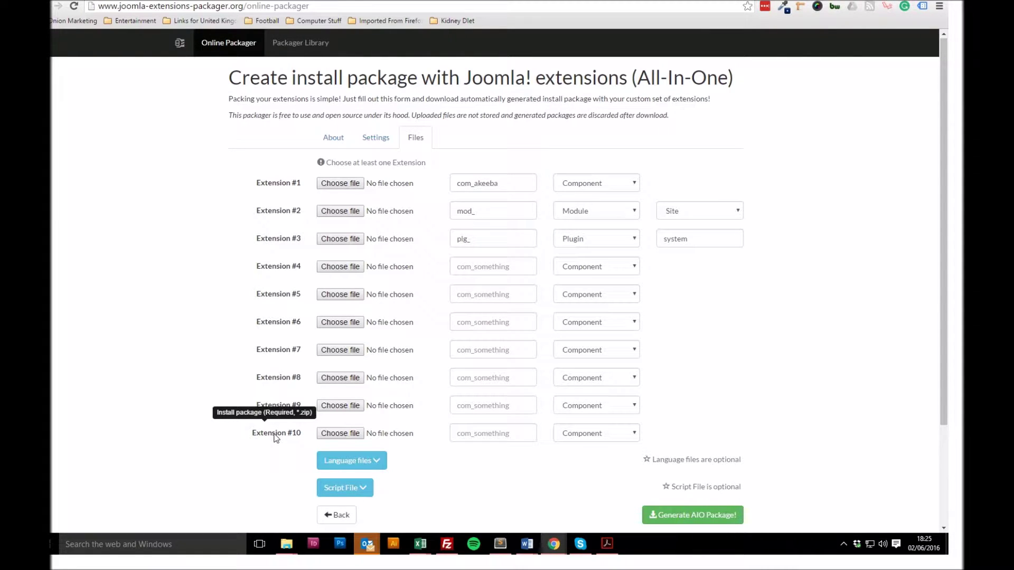
Expand the optional language files section, look through its upload rows and collapse it again
{"action": "left_click", "coordinate": [350, 460]}
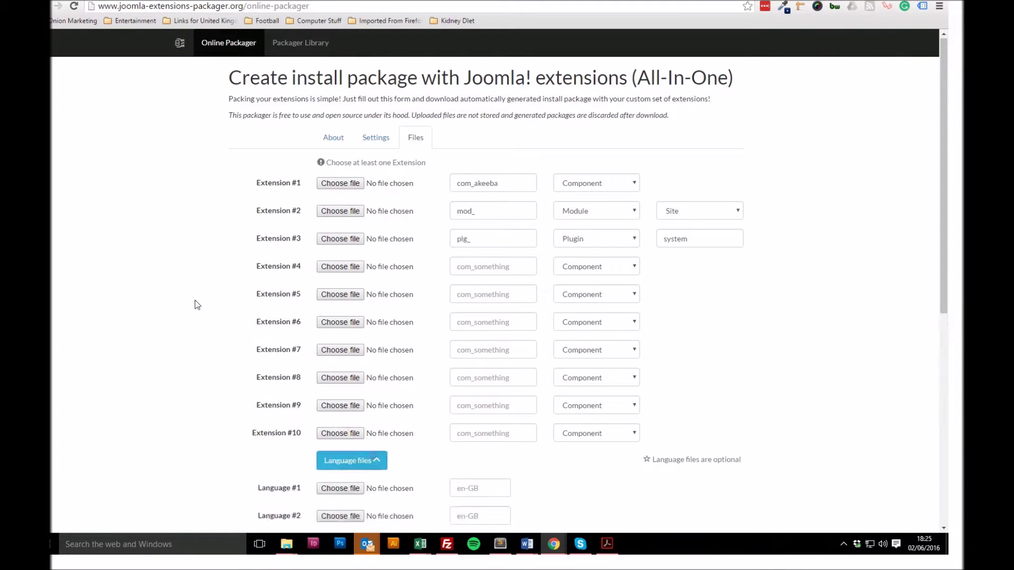
{"action": "scroll", "coordinate": [222, 285], "scroll_direction": "down", "scroll_amount": 7}
{"action": "scroll", "coordinate": [245, 272], "scroll_direction": "up", "scroll_amount": 2}
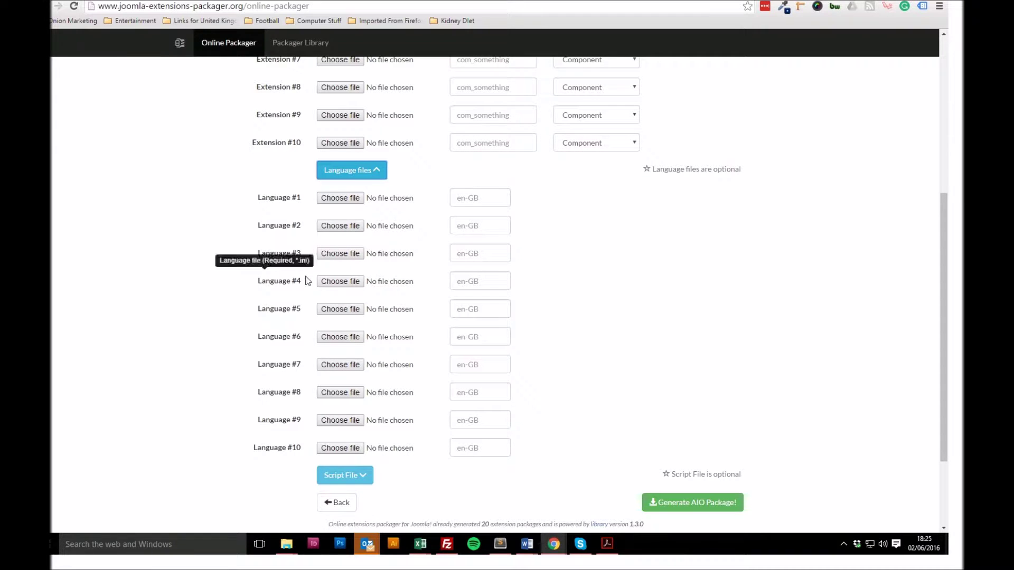
{"action": "left_click", "coordinate": [374, 174]}
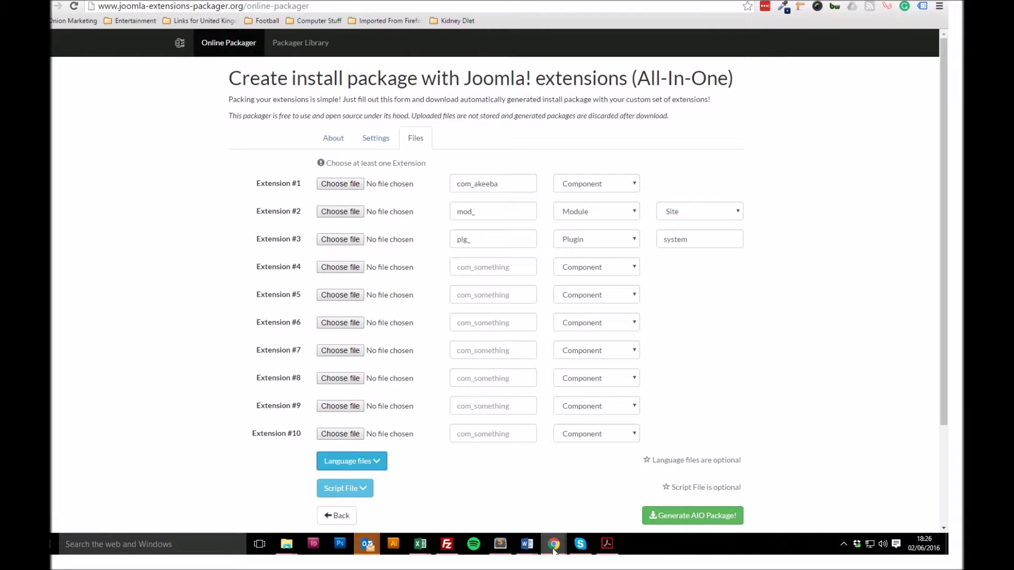
Switch to the other browser window holding the packager form already filled in with extensions
{"action": "mouse_move", "coordinate": [554, 544]}
{"action": "left_click", "coordinate": [527, 516]}
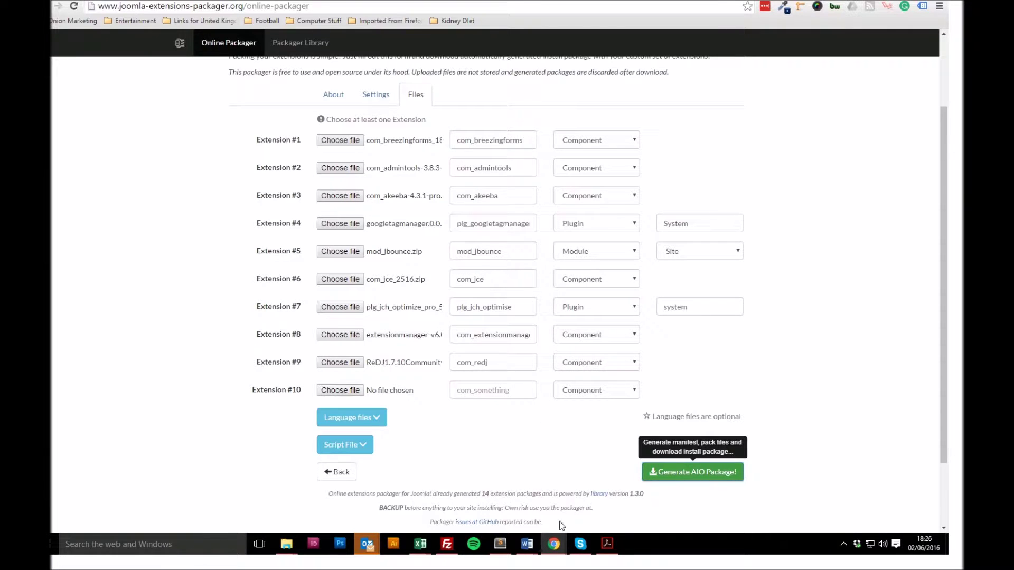
In the Joomla administrator, upload and install pkg_eoins_always_install_joomla_components_and_modules.zip from the Joomla folder in Downloads
{"action": "mouse_move", "coordinate": [553, 544]}
{"action": "left_click", "coordinate": [604, 502]}
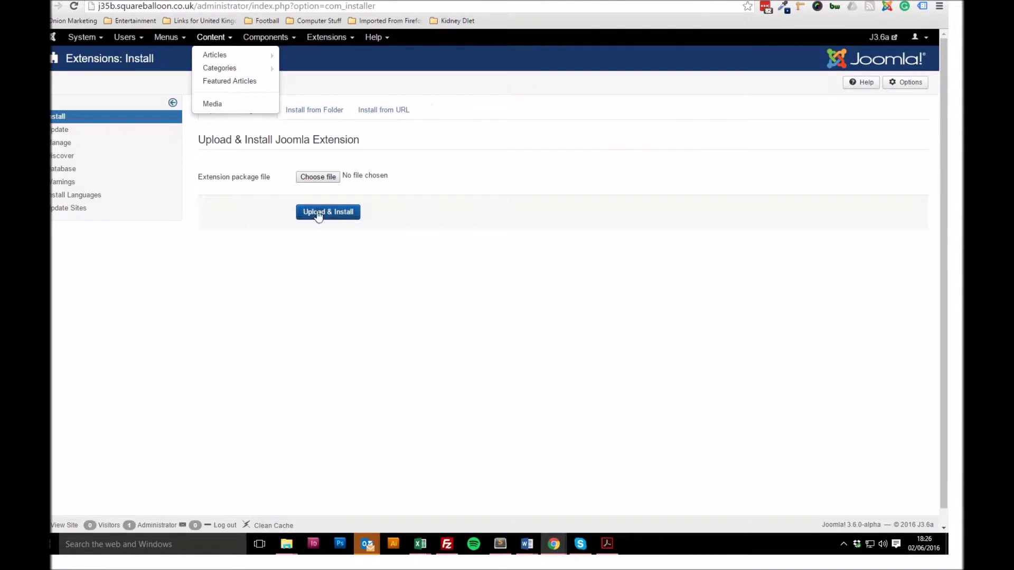
{"action": "left_click", "coordinate": [328, 181]}
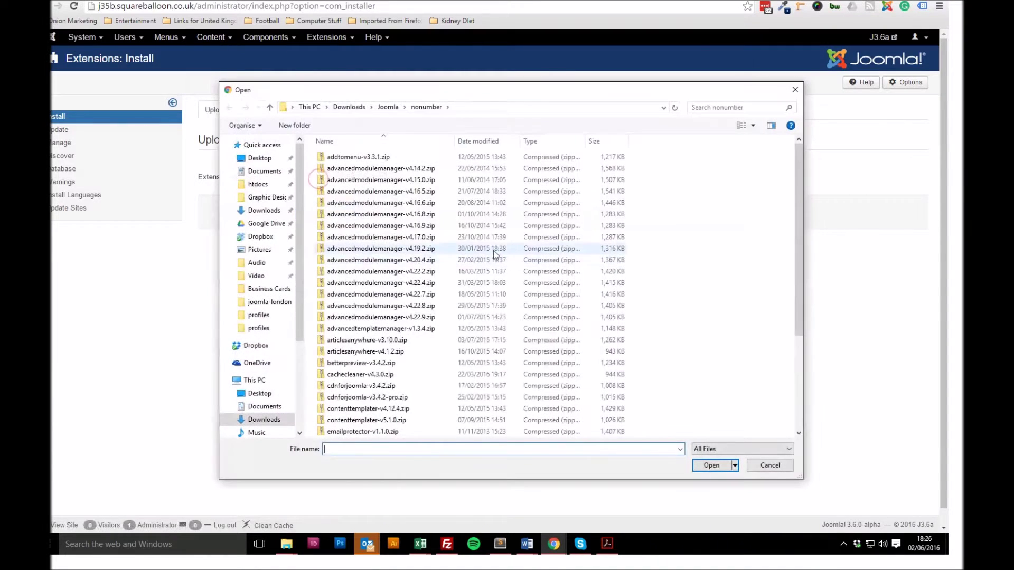
{"action": "left_click", "coordinate": [387, 110]}
{"action": "scroll", "coordinate": [422, 291], "scroll_direction": "down", "scroll_amount": 10}
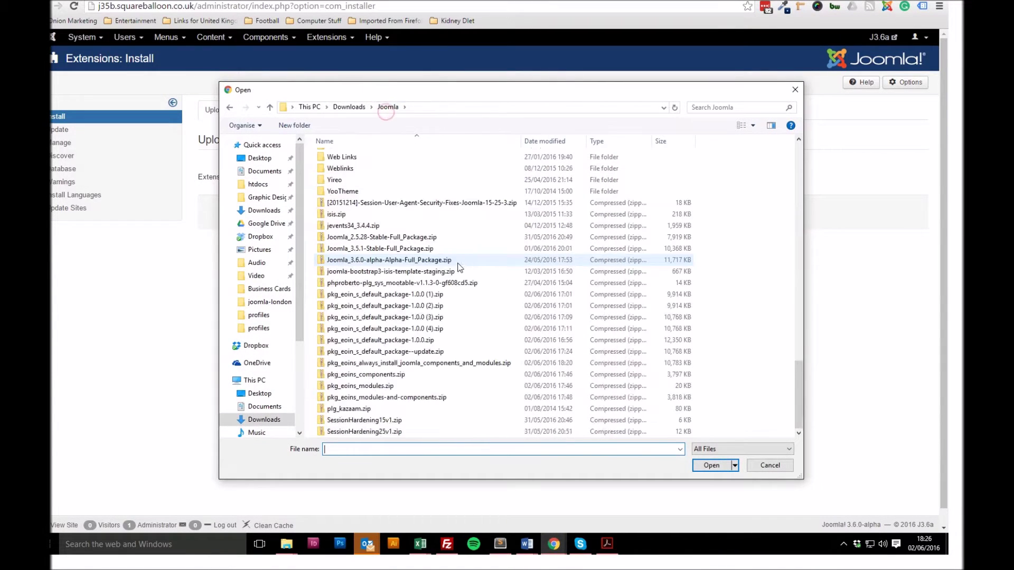
{"action": "left_click", "coordinate": [418, 364]}
{"action": "double_click", "coordinate": [418, 366]}
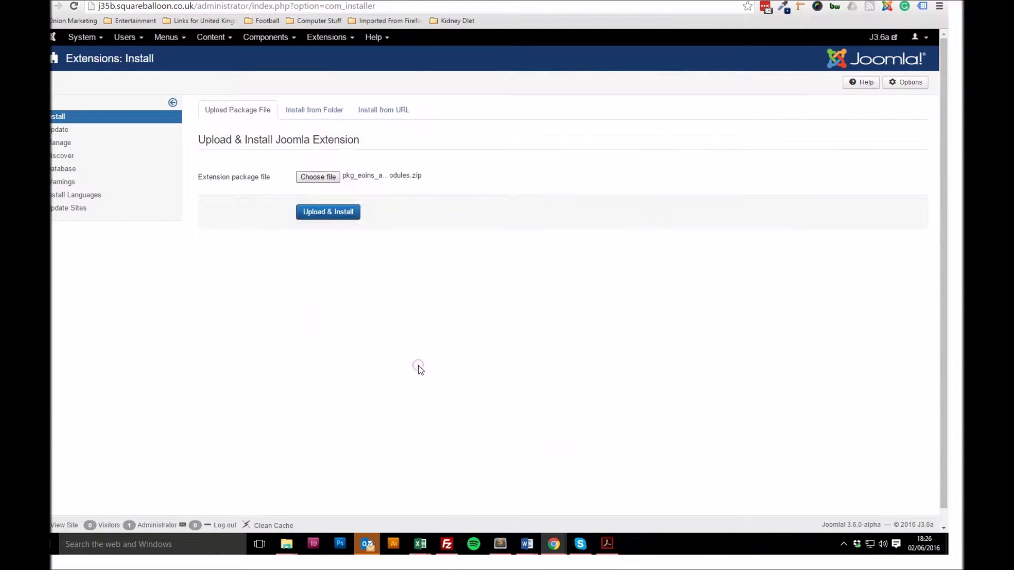
{"action": "left_click", "coordinate": [329, 214]}
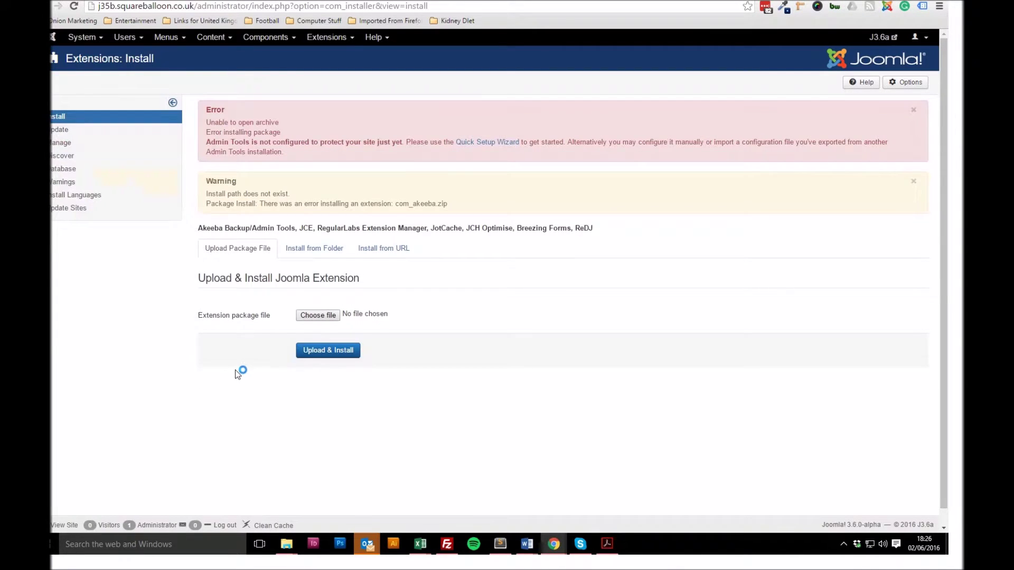
Check the administrator's list of components for the extensions from the uploaded package
{"action": "left_click", "coordinate": [272, 41]}
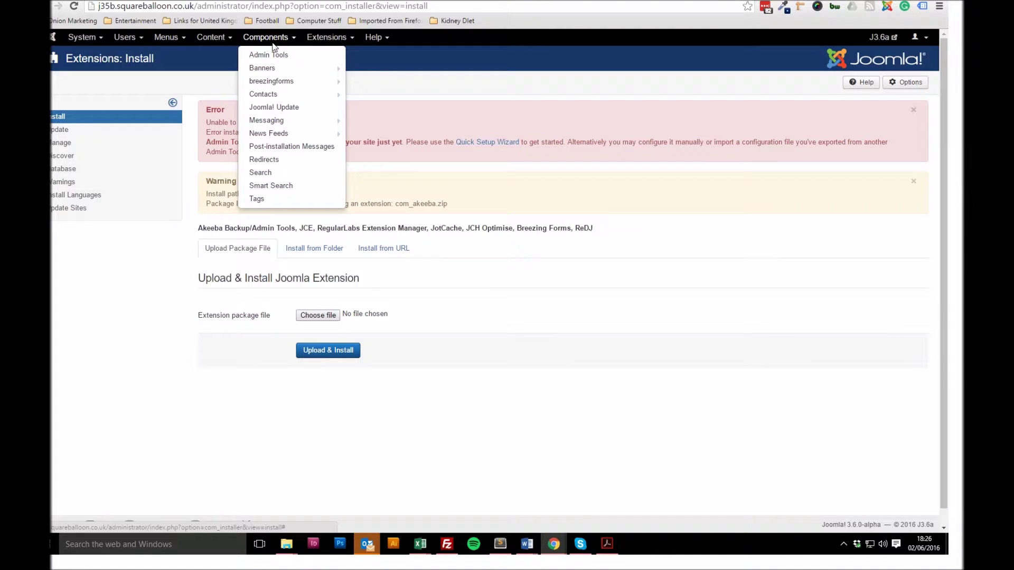
{"action": "left_click", "coordinate": [272, 42]}
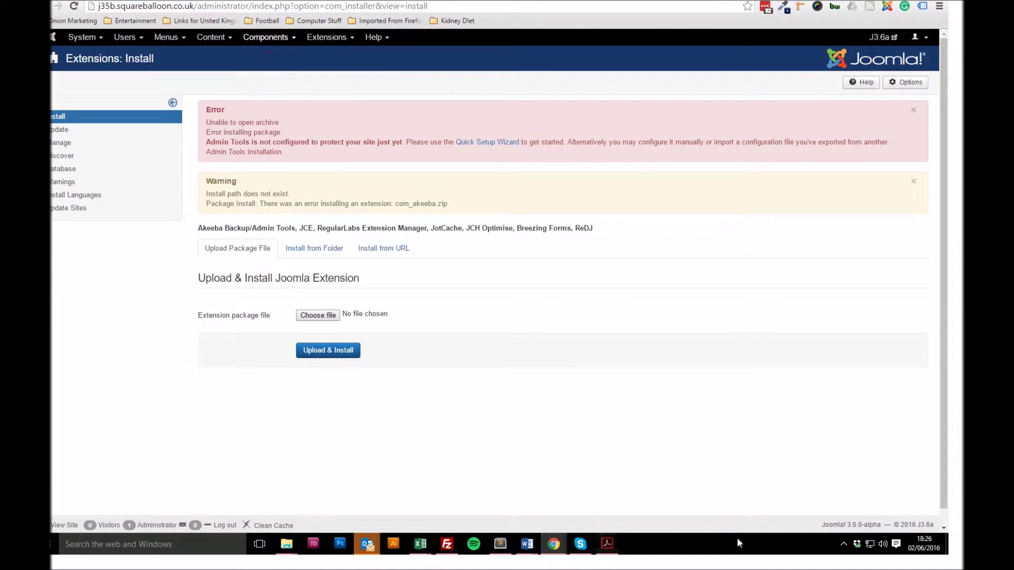
{"action": "left_click", "coordinate": [844, 544]}
{"action": "mouse_move", "coordinate": [822, 521]}
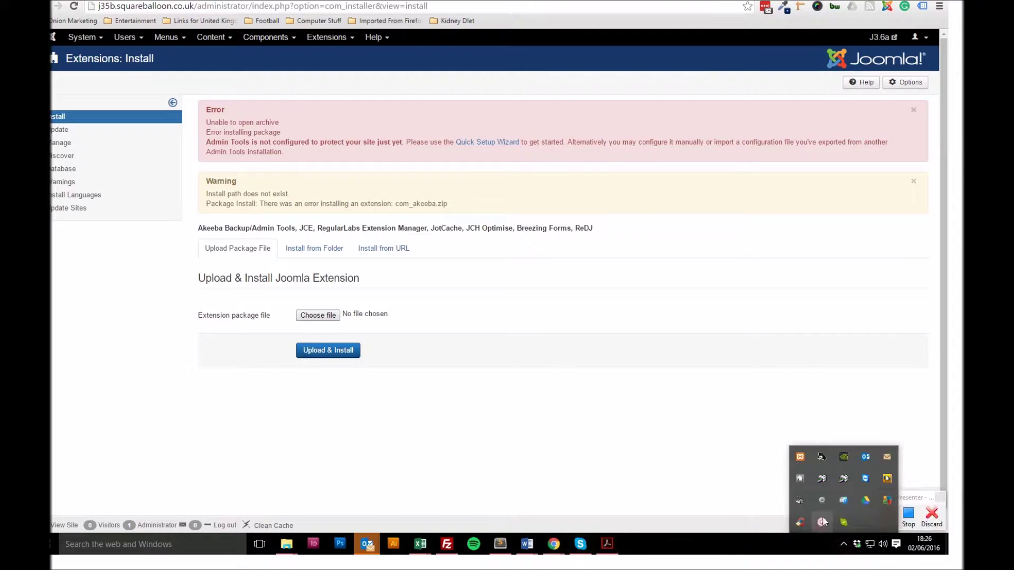
{"action": "left_click", "coordinate": [908, 512]}
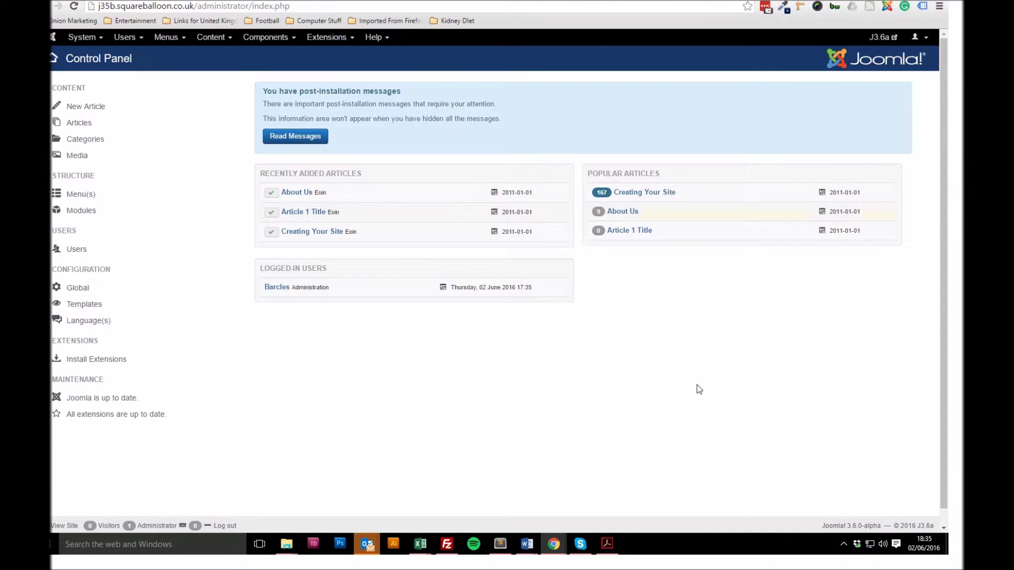
Open the extension installer from the control panel and upload and install pkg_eoins_always_install_joomla_components_and_modules.zip from the Joomla downloads folder
{"action": "left_click", "coordinate": [326, 37]}
{"action": "left_click", "coordinate": [312, 51]}
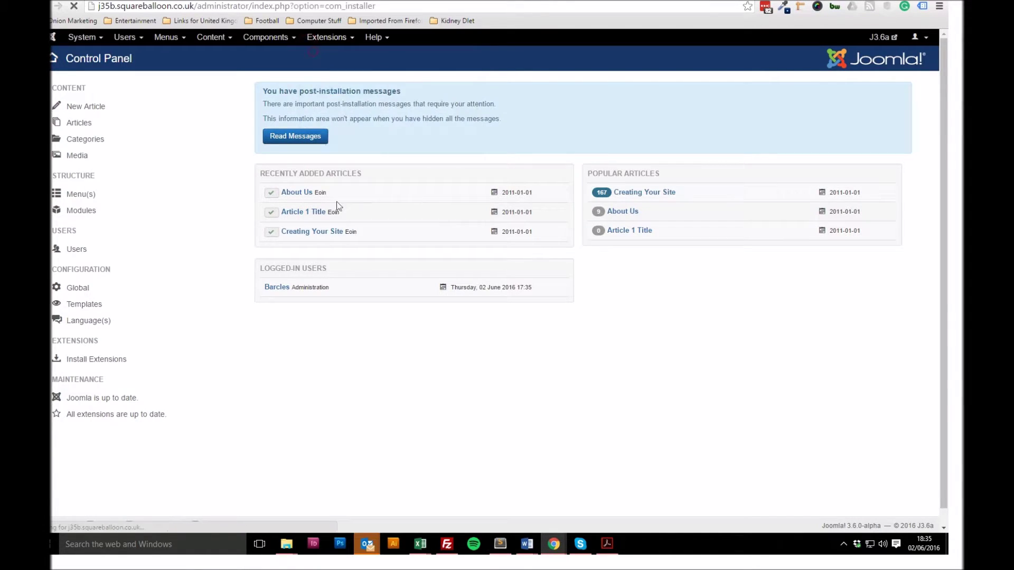
{"action": "left_click", "coordinate": [315, 176]}
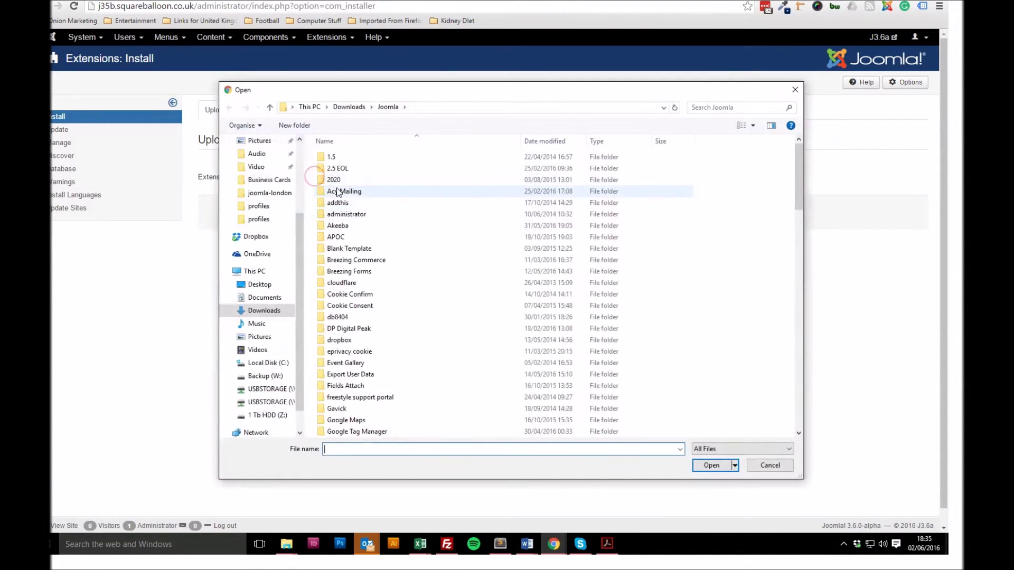
{"action": "scroll", "coordinate": [451, 224], "scroll_direction": "down", "scroll_amount": 10}
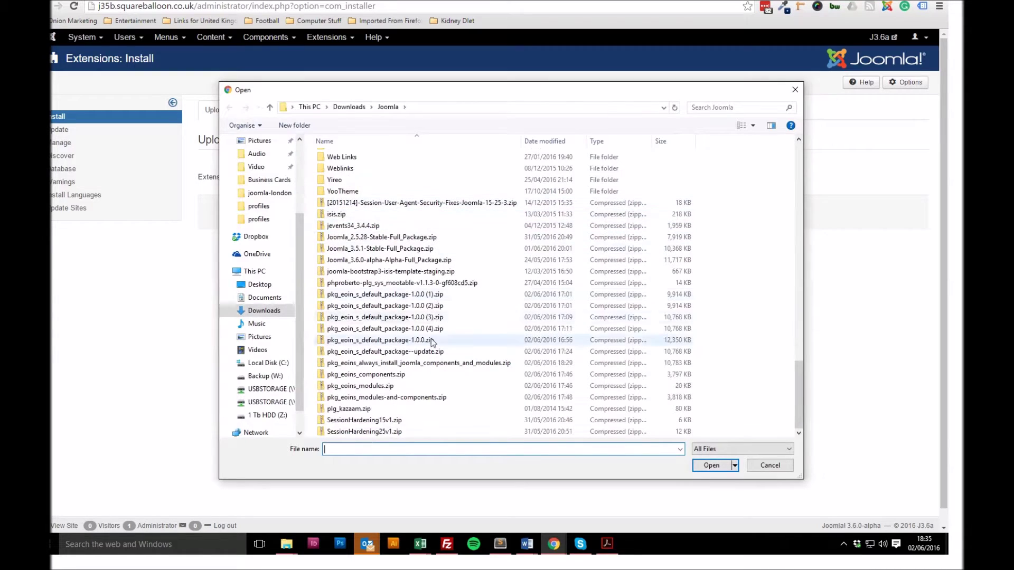
{"action": "double_click", "coordinate": [418, 363]}
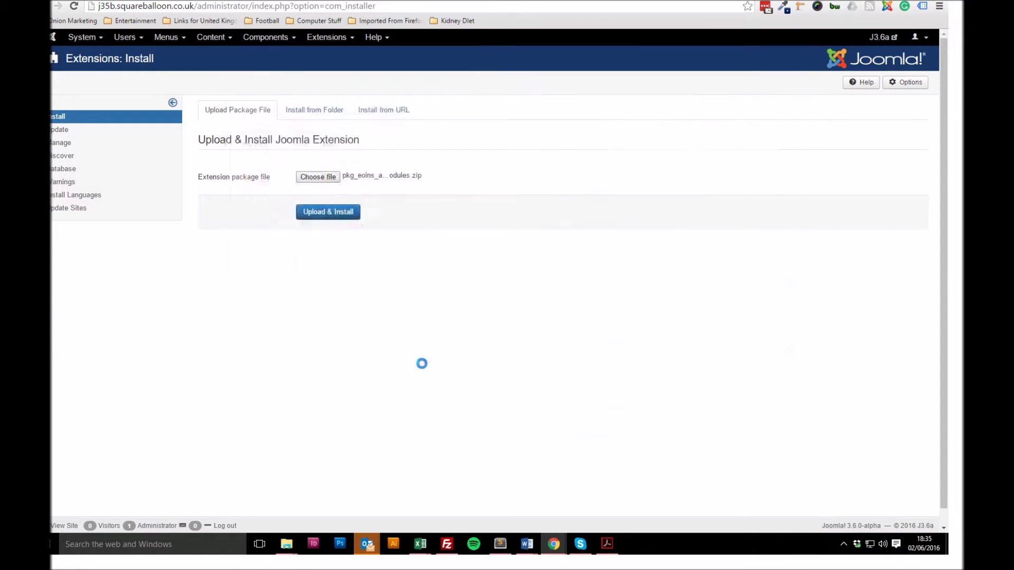
{"action": "left_click", "coordinate": [342, 218]}
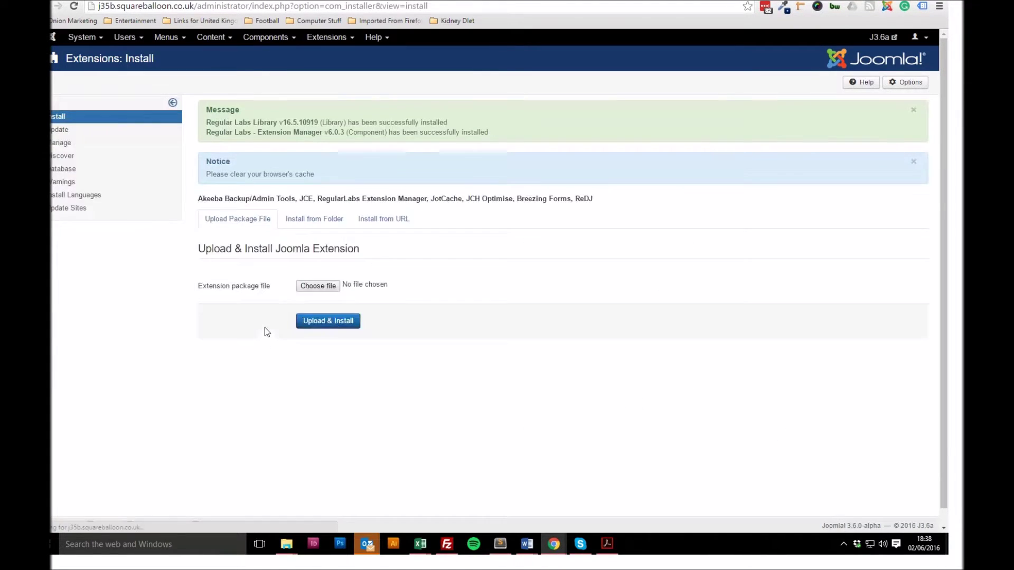
Review the installed components list for Akeeba Backup, JCE Editor, ReDJ and Regular Labs - Extension Manager
{"action": "left_click", "coordinate": [270, 38]}
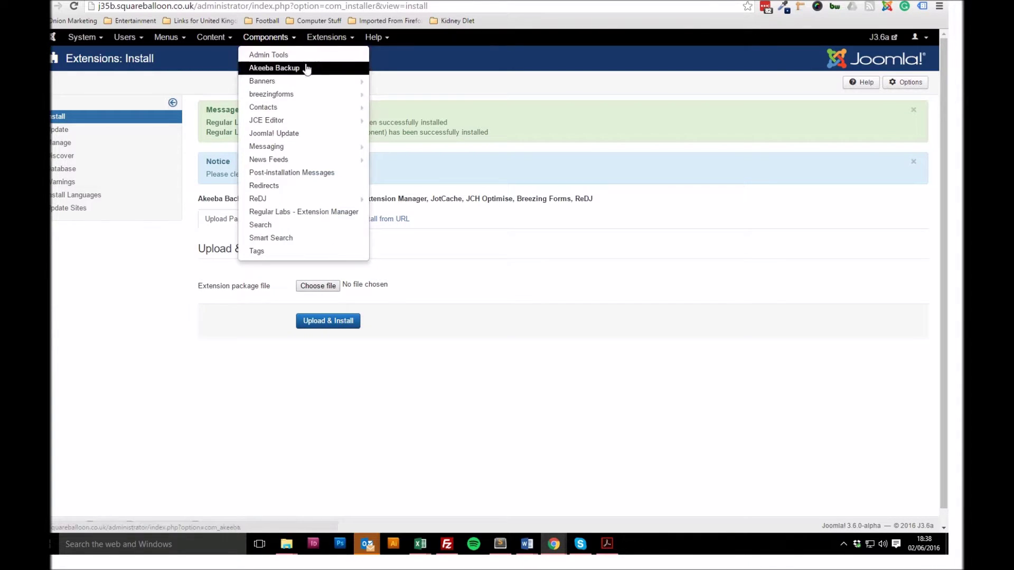
{"action": "mouse_move", "coordinate": [299, 124]}
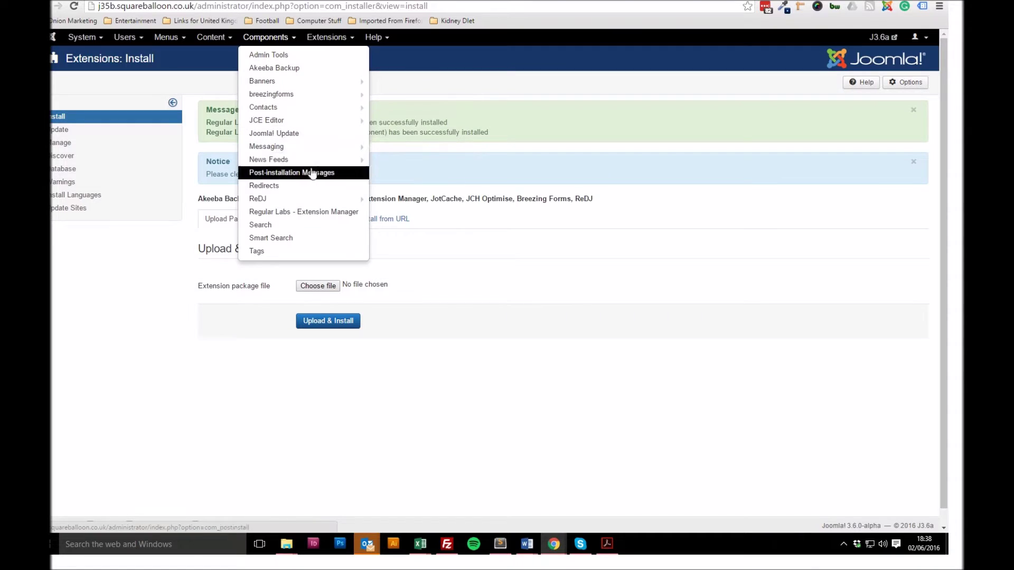
{"action": "mouse_move", "coordinate": [314, 197]}
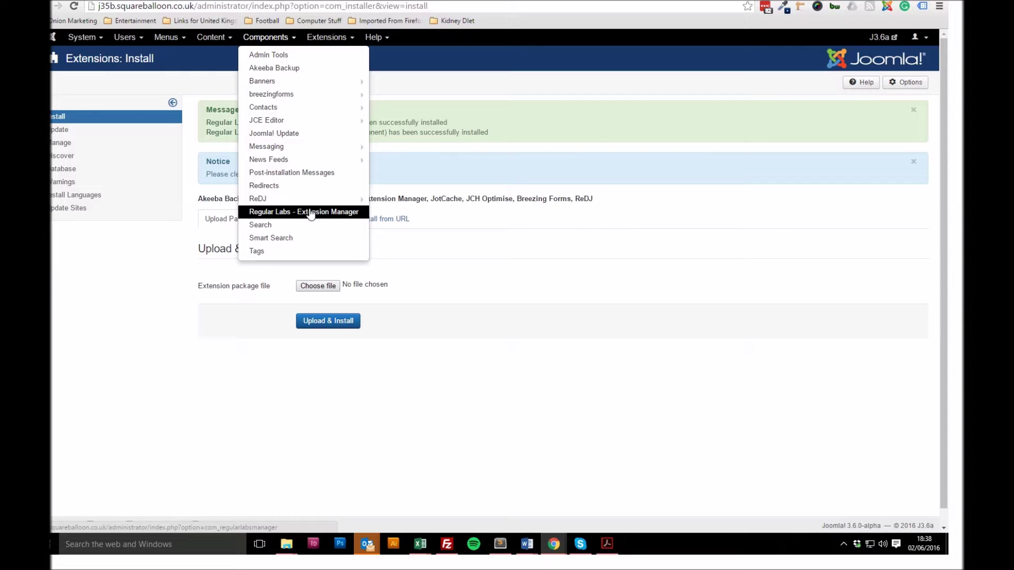
{"action": "left_click", "coordinate": [342, 396]}
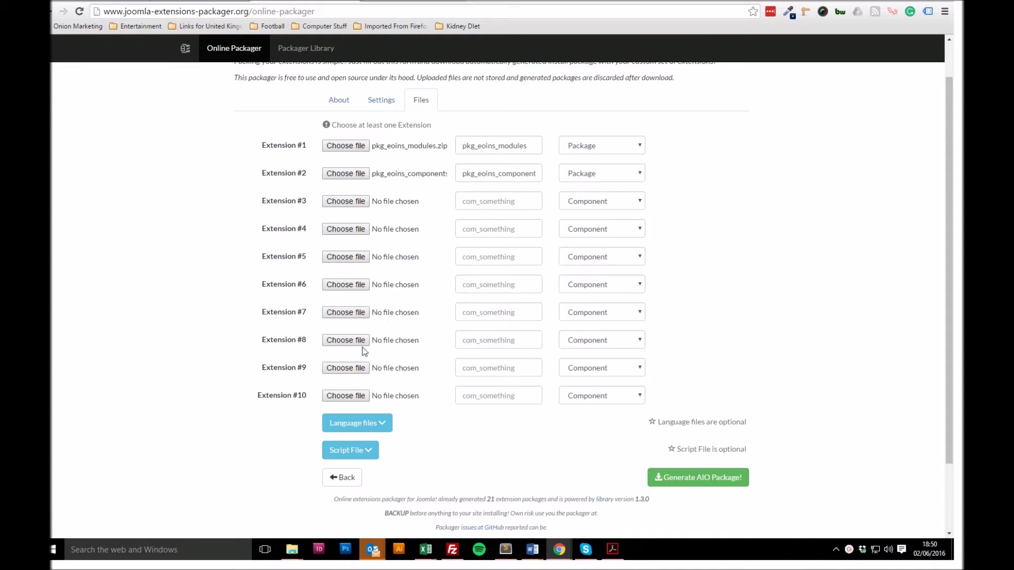
On the packager's file form, examine the extension types and system names set for Extension #1 and Extension #2
{"action": "left_click", "coordinate": [614, 154]}
{"action": "left_click", "coordinate": [608, 156]}
{"action": "left_click", "coordinate": [599, 172]}
{"action": "left_click", "coordinate": [599, 172]}
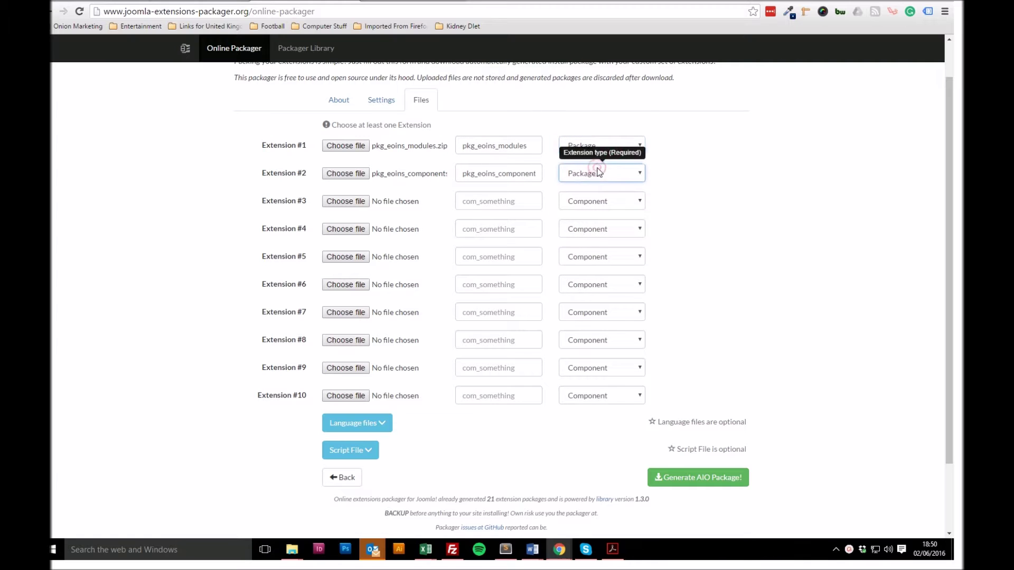
{"action": "double_click", "coordinate": [460, 145]}
{"action": "left_click_drag", "start_coordinate": [457, 174], "coordinate": [553, 173]}
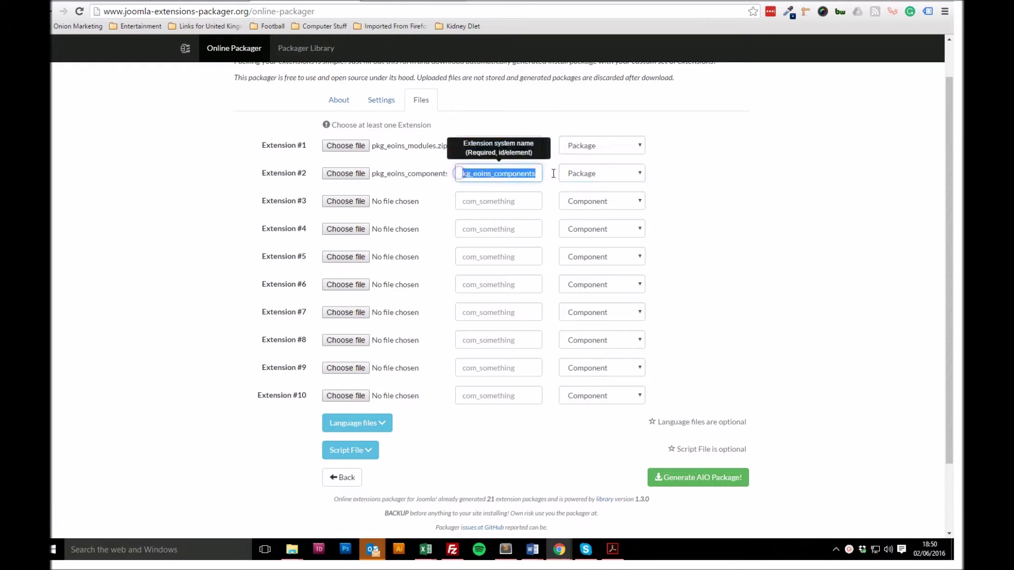
{"action": "left_click", "coordinate": [725, 207]}
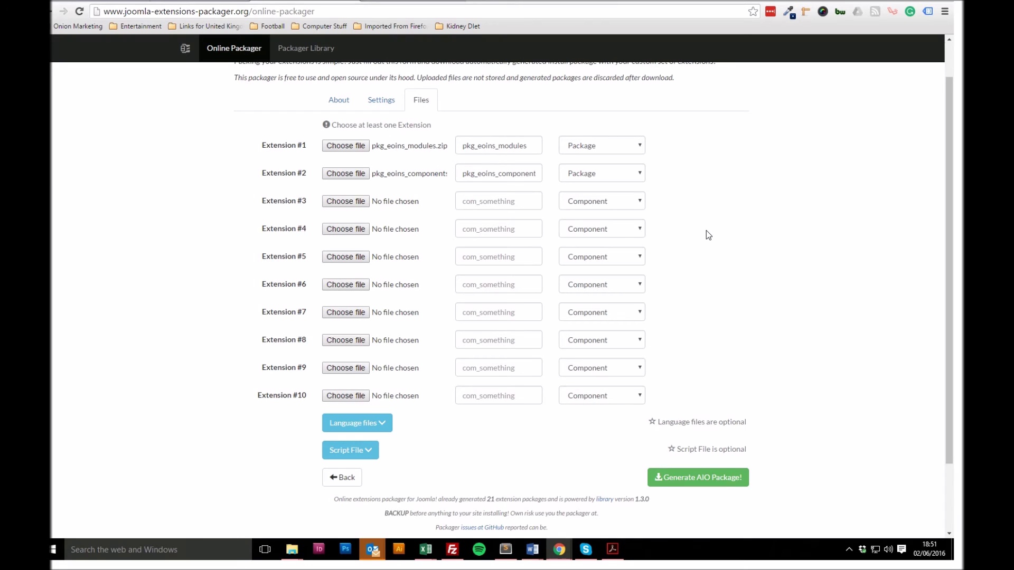
{"action": "left_click", "coordinate": [849, 550]}
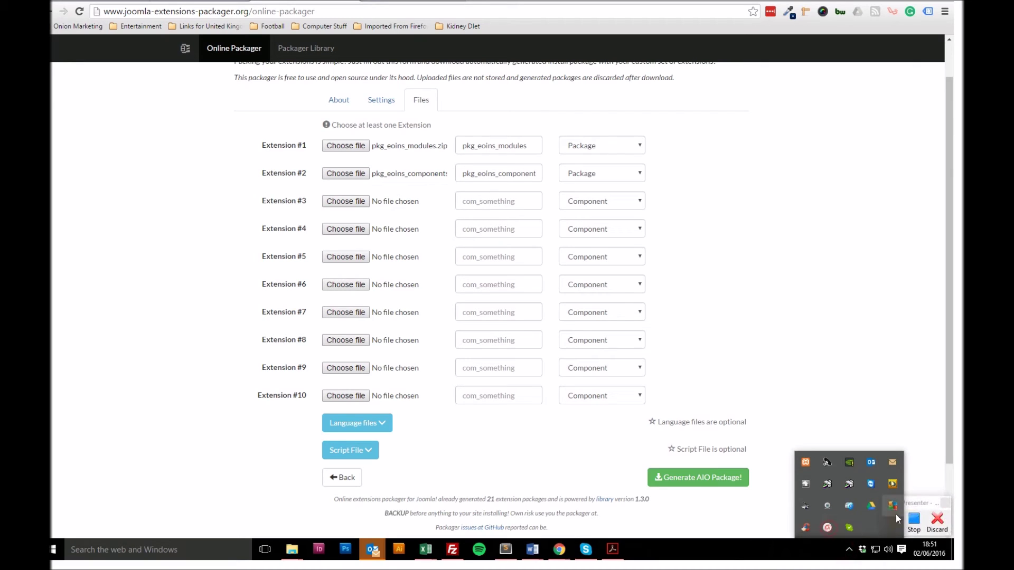
{"action": "left_click", "coordinate": [914, 520]}
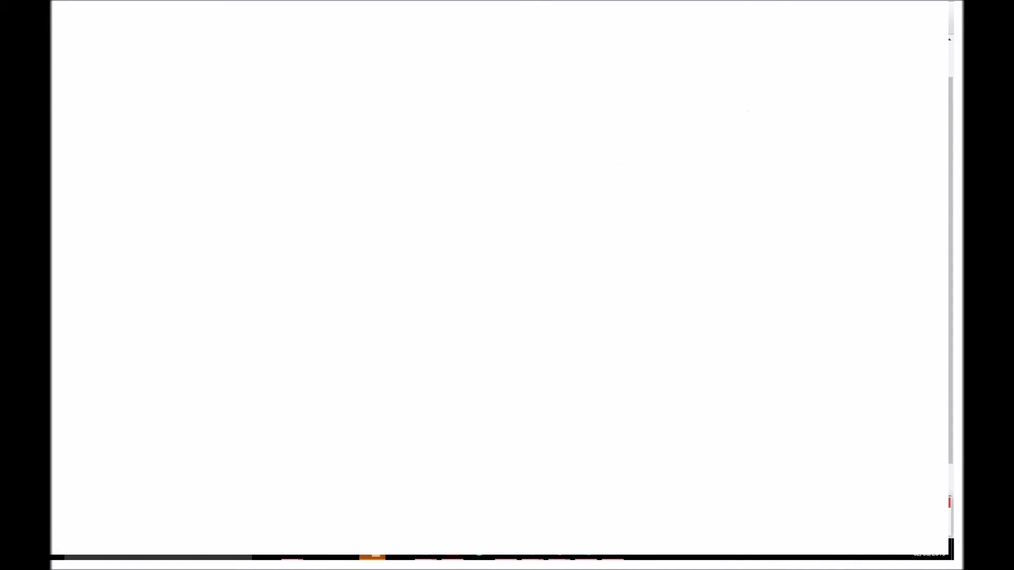